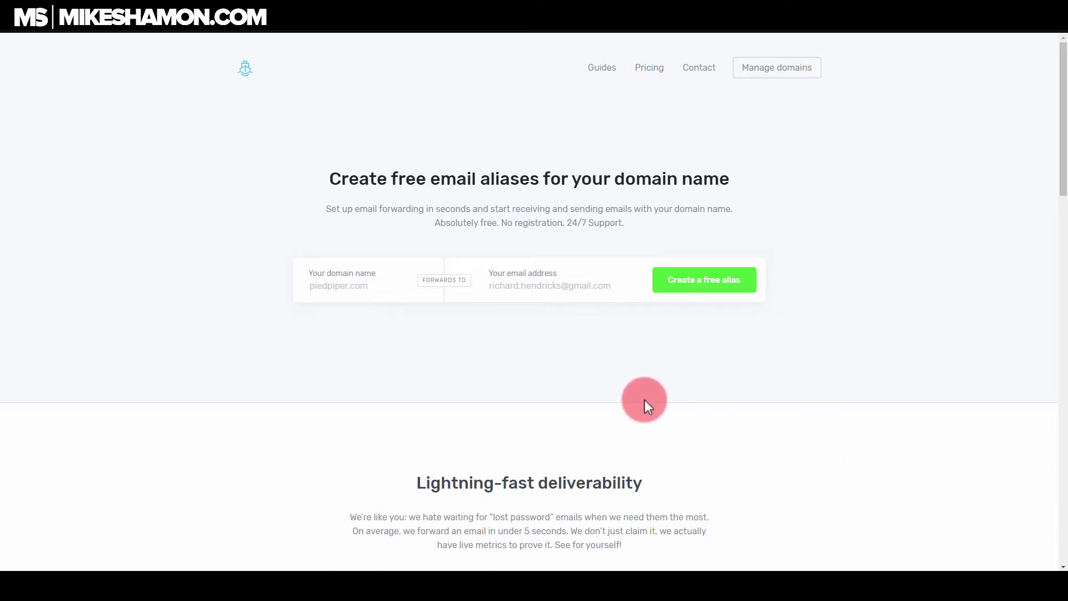
{"action": "scroll", "coordinate": [624, 403], "scroll_direction": "down", "scroll_amount": 2}
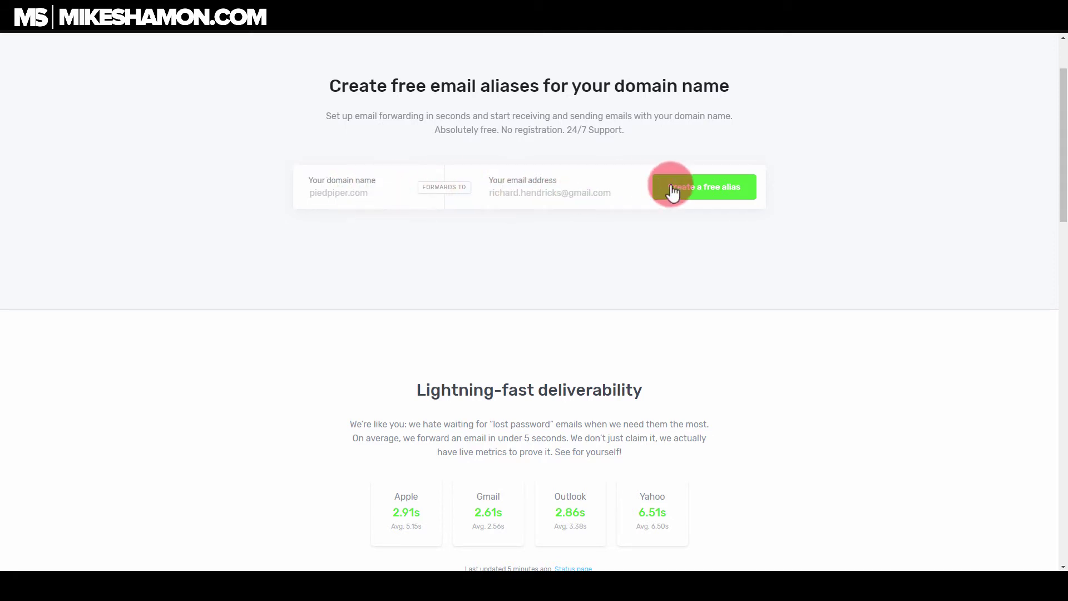
{"action": "scroll", "coordinate": [639, 221], "scroll_direction": "down", "scroll_amount": 1}
{"action": "scroll", "coordinate": [643, 215], "scroll_direction": "down", "scroll_amount": 1}
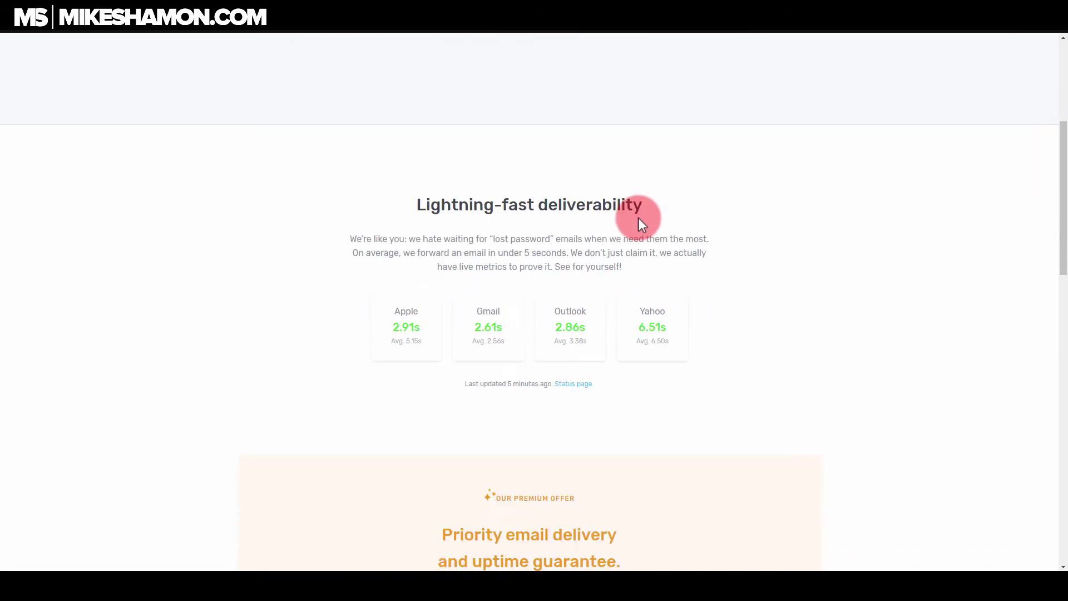
{"action": "scroll", "coordinate": [638, 218], "scroll_direction": "down", "scroll_amount": 3}
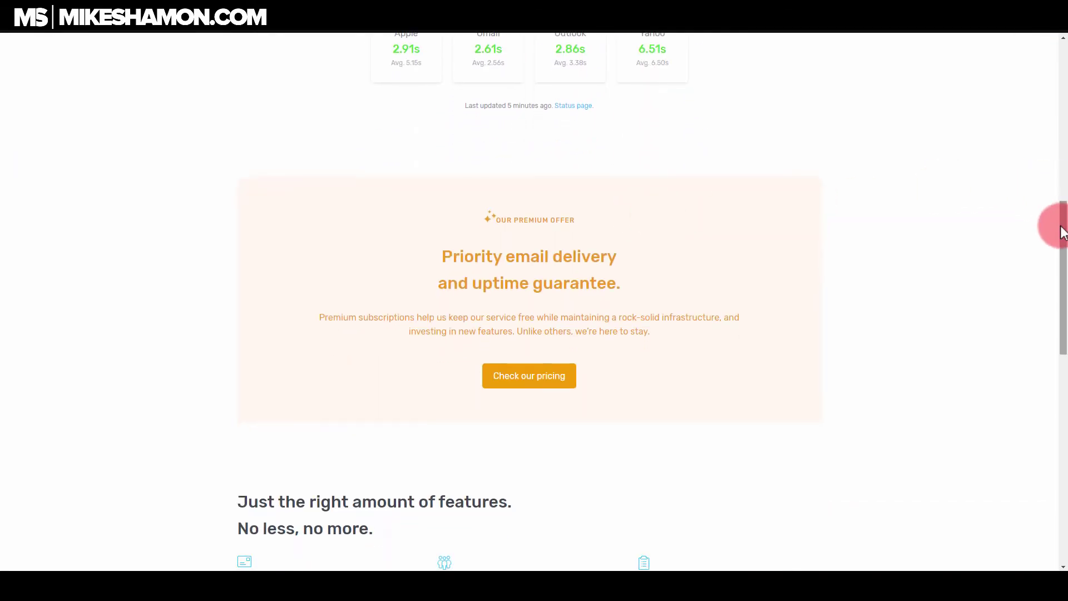
{"action": "left_click_drag", "start_coordinate": [1061, 232], "coordinate": [1060, 304]}
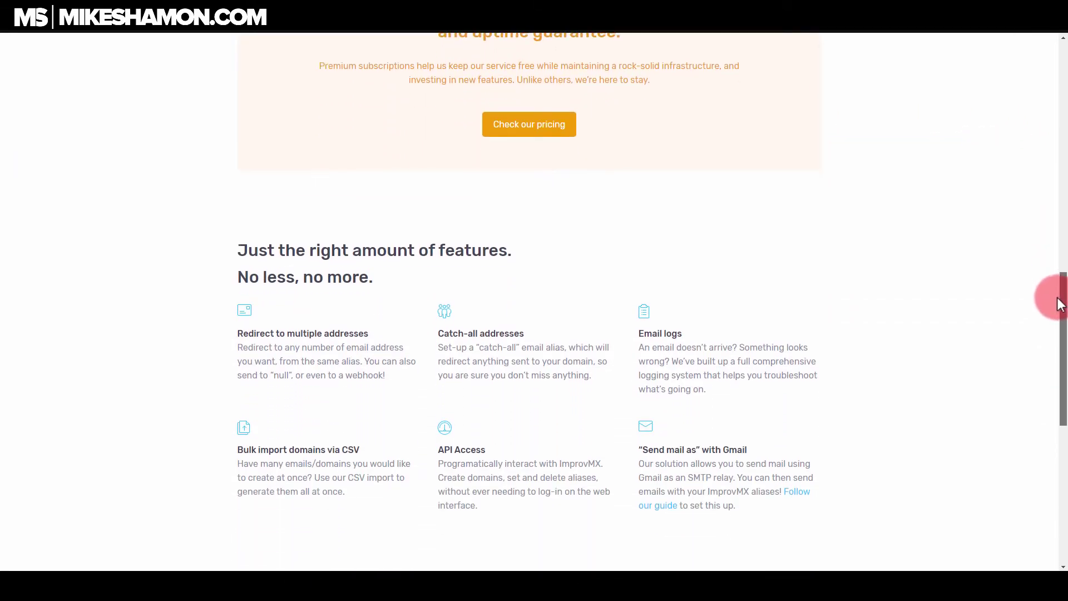
{"action": "left_click_drag", "start_coordinate": [1060, 304], "coordinate": [1042, 322]}
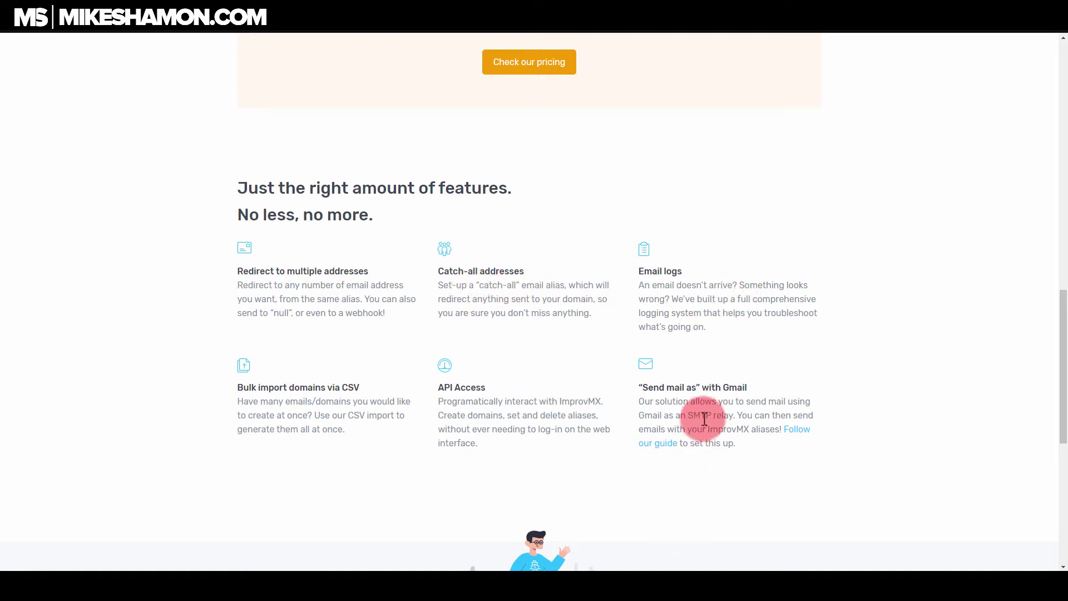
{"action": "scroll", "coordinate": [1056, 305], "scroll_direction": "down", "scroll_amount": 1}
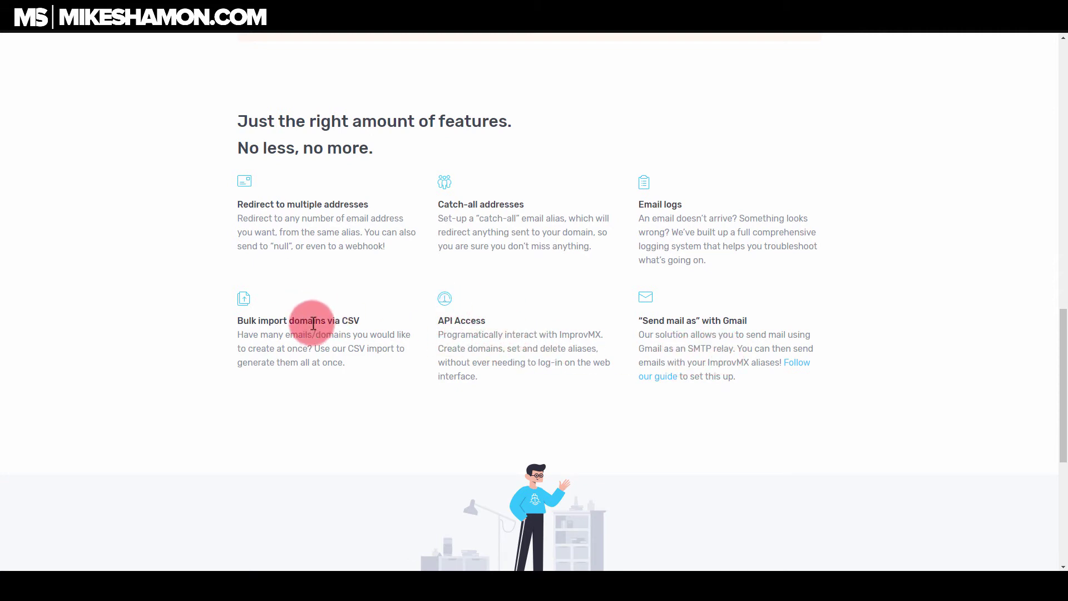
{"action": "mouse_move", "coordinate": [1061, 317]}
{"action": "left_mouse_down"}
{"action": "mouse_move", "coordinate": [1060, 460]}
{"action": "mouse_move", "coordinate": [1005, 191]}
{"action": "mouse_move", "coordinate": [941, 26]}
{"action": "left_mouse_up"}
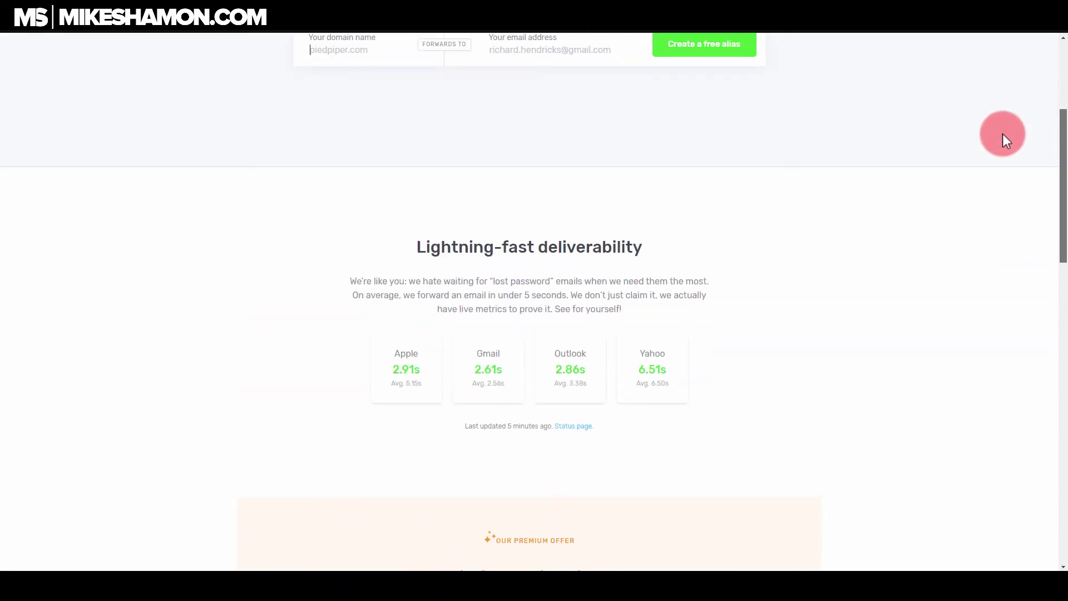